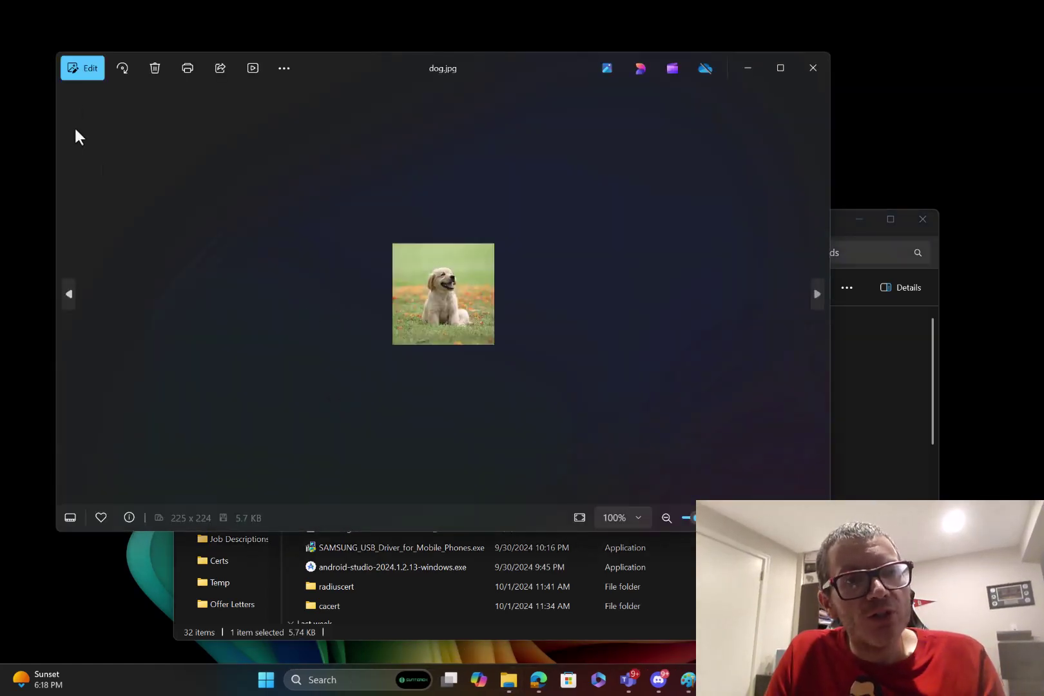
Step: Restyle the dog photo in the Fantasy style, trying Creativity values of 50, 68 and 56
click(85, 71)
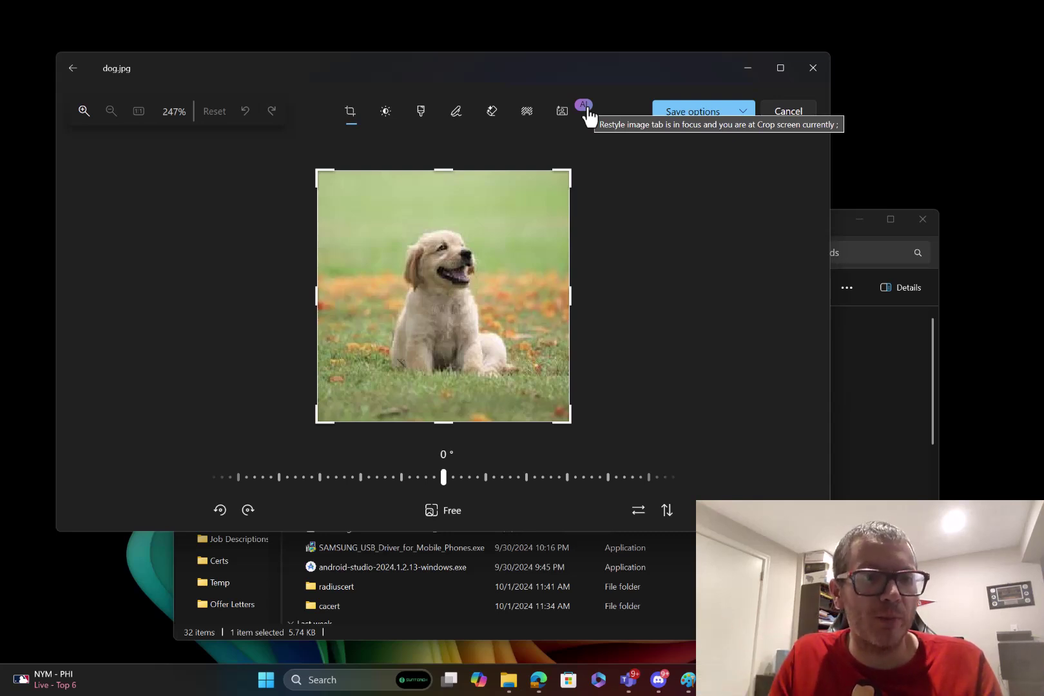
click(562, 113)
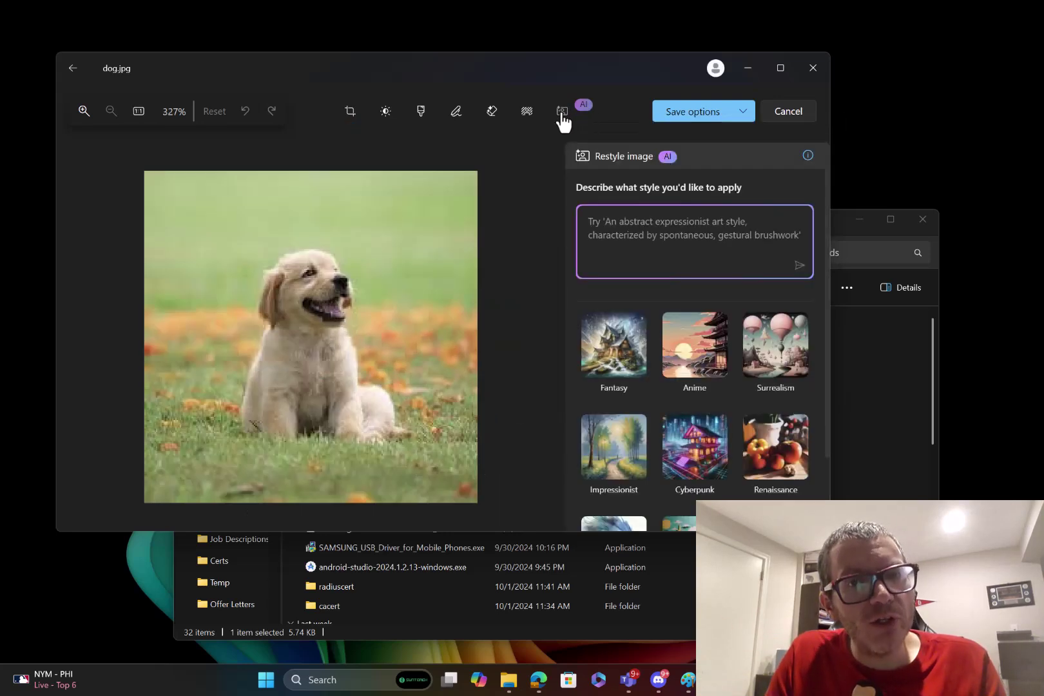
click(619, 361)
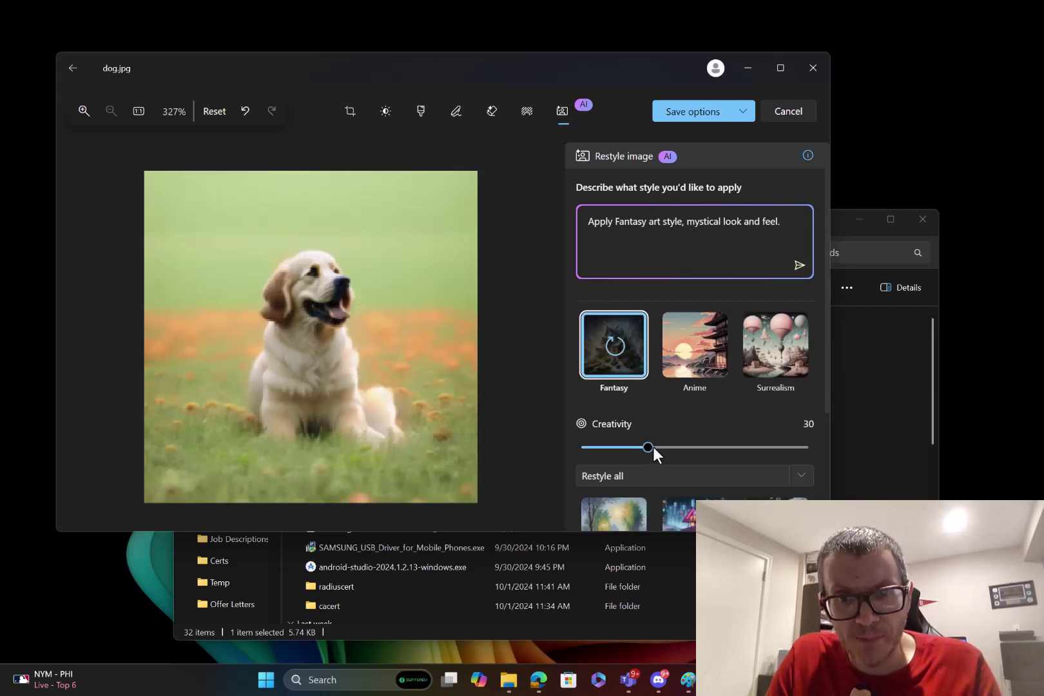
drag(649, 447, 693, 448)
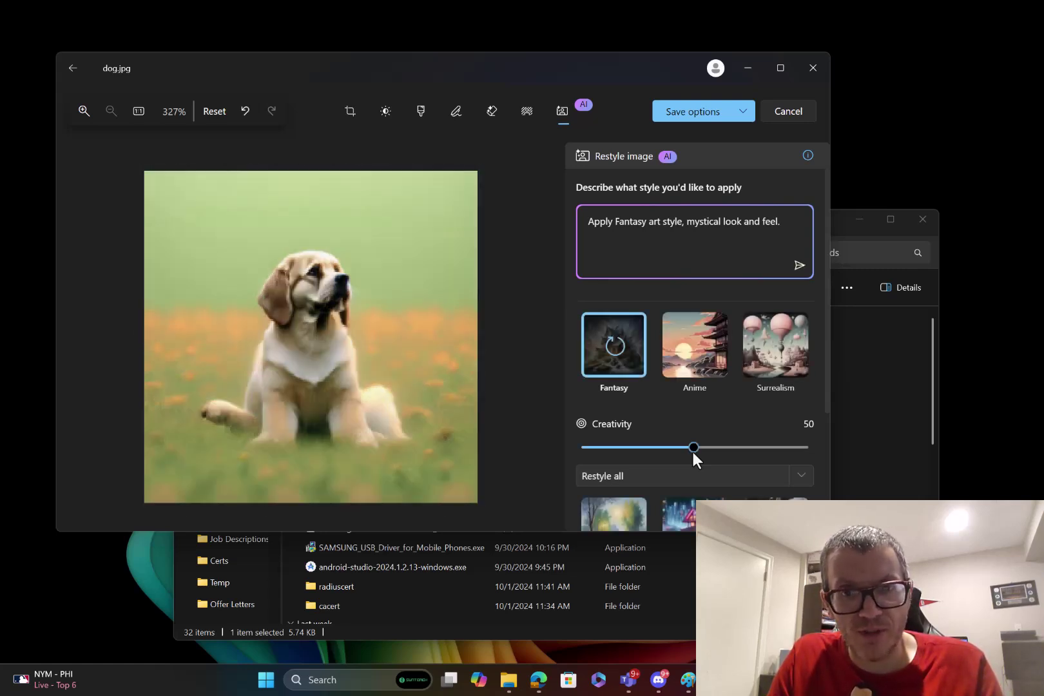
drag(692, 452, 734, 461)
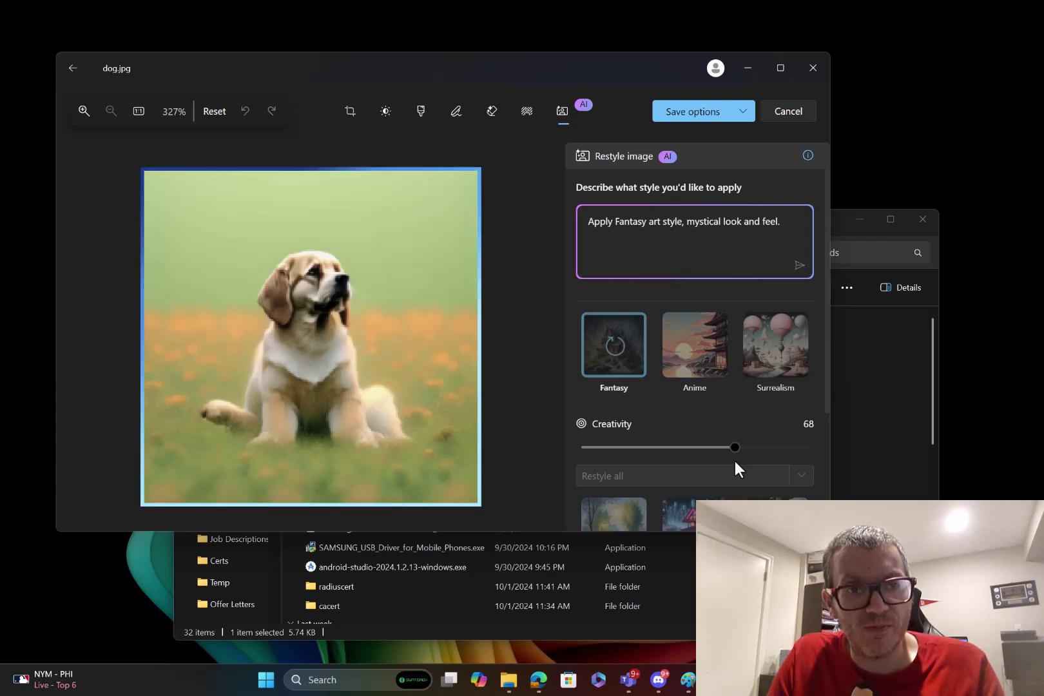
drag(735, 450, 708, 447)
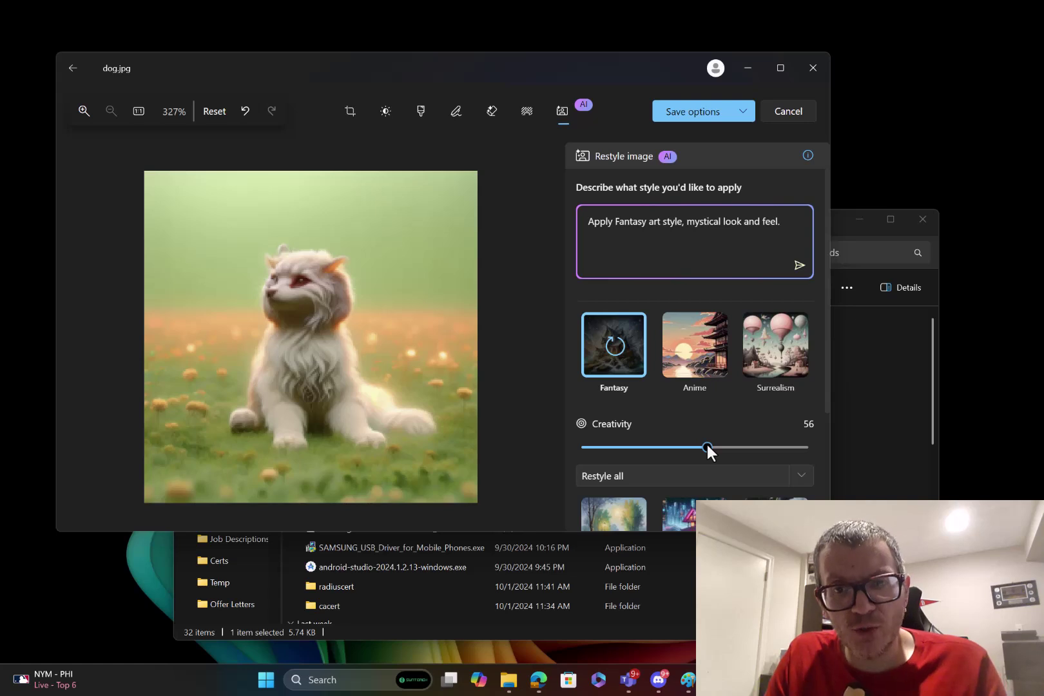
Step: Restyle the dog photo in the Anime style and reduce Creativity to 48, then 36
click(693, 371)
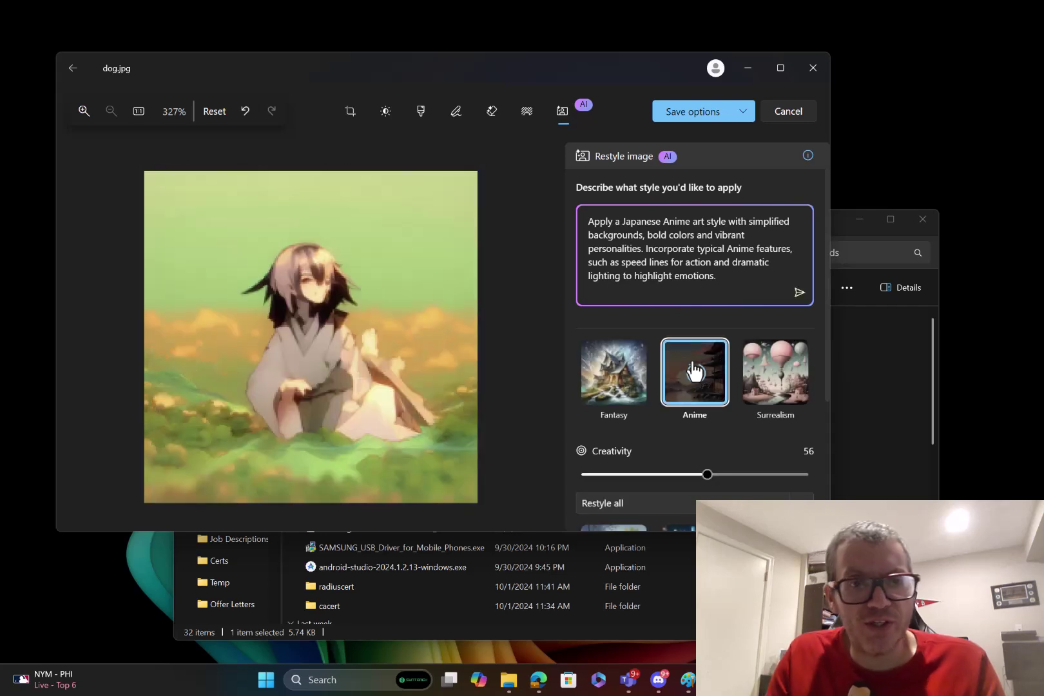
drag(708, 475, 689, 475)
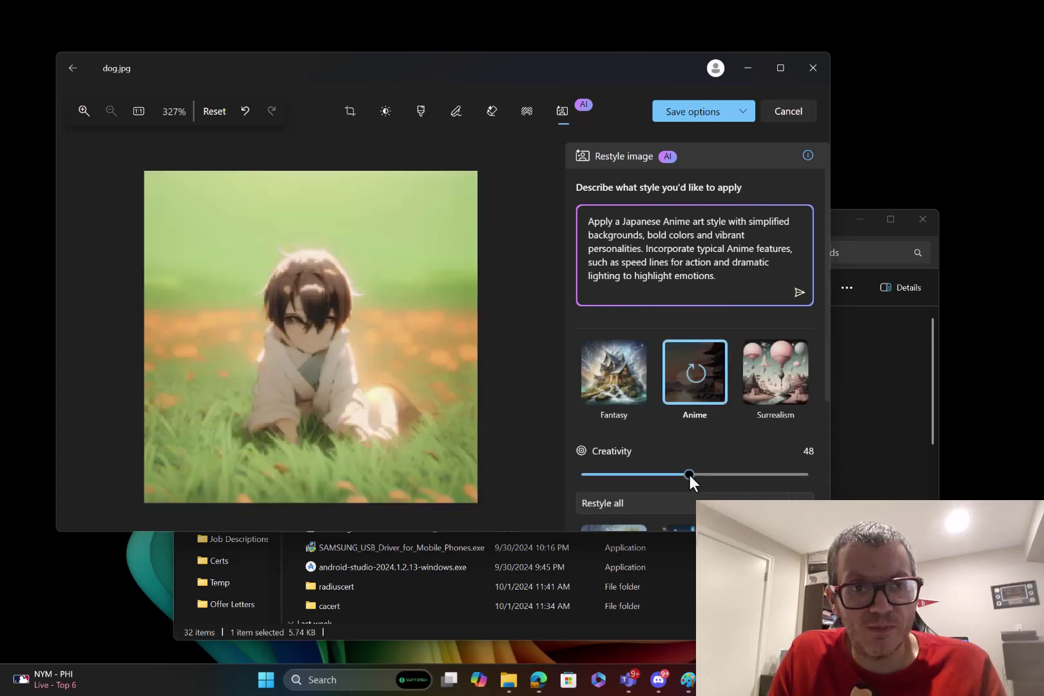
drag(690, 475, 660, 471)
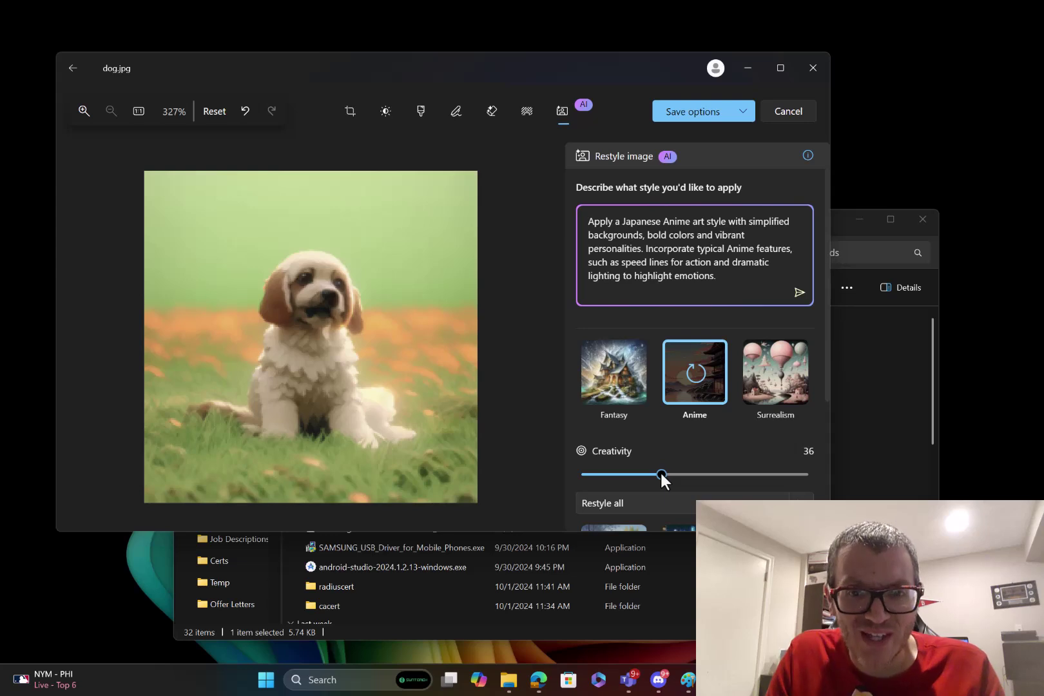
Step: Restyle the dog photo with Surrealism, then Cyberpunk, and raise the Cyberpunk Creativity to 45
scroll(661, 470, down, 3)
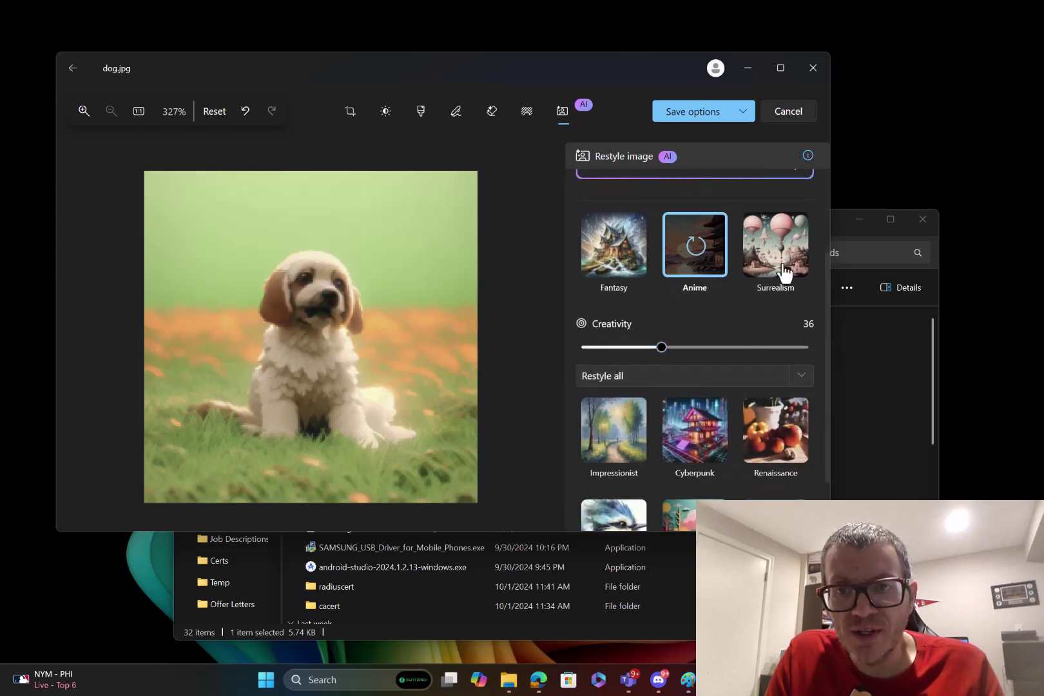
click(781, 265)
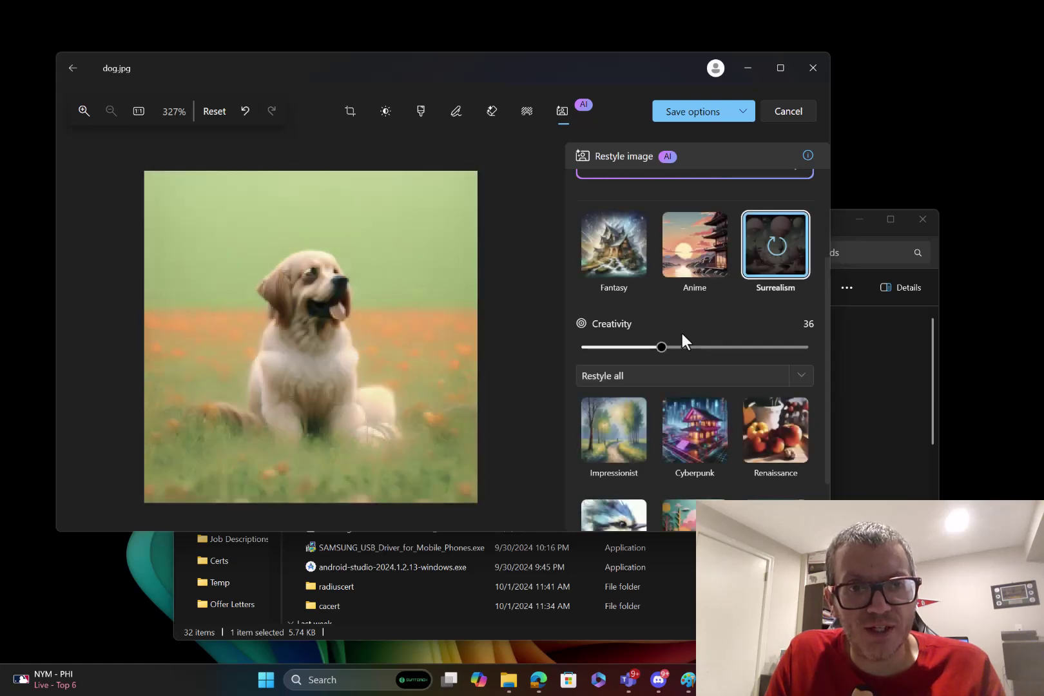
click(687, 464)
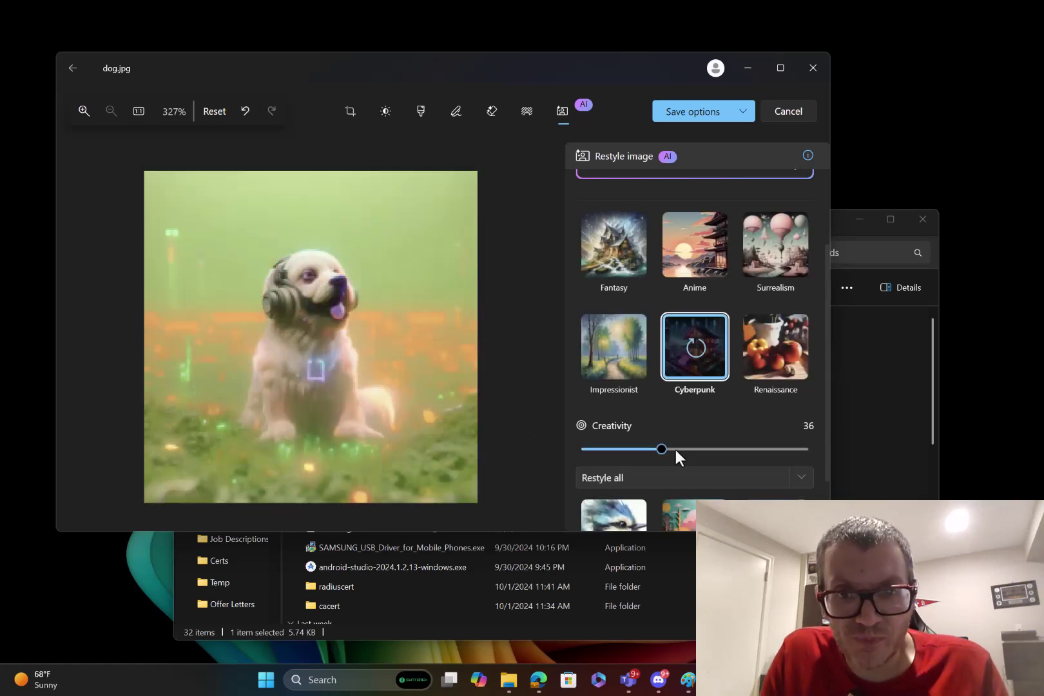
drag(661, 449, 680, 449)
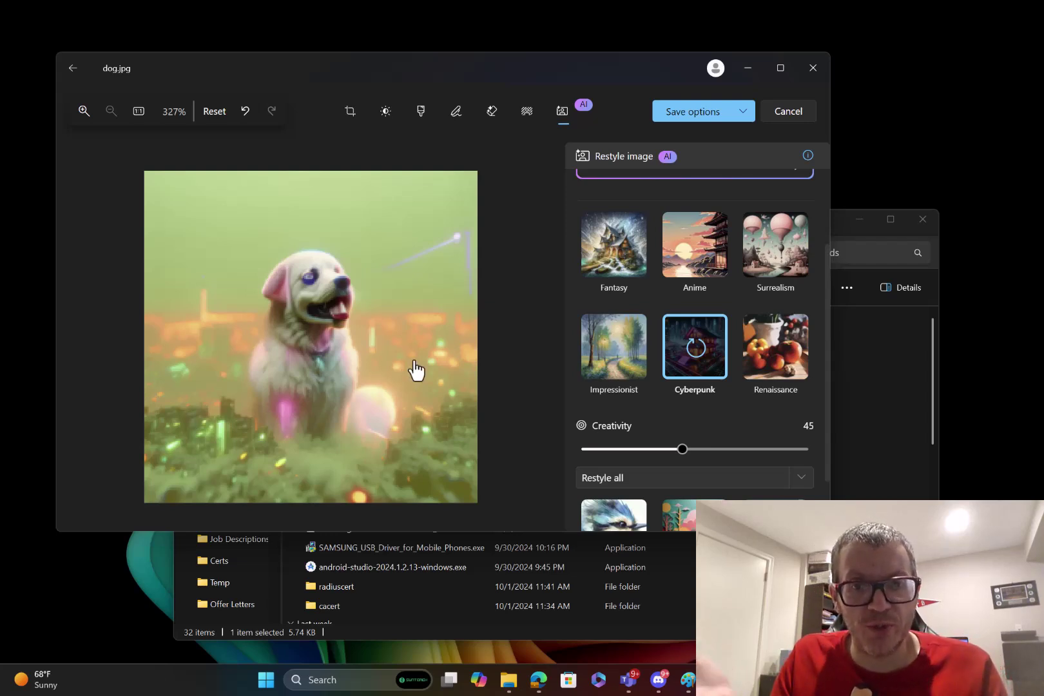
Step: Look over the remaining restyle presets and leave the dog photo's editor without saving the changes
scroll(663, 458, down, 3)
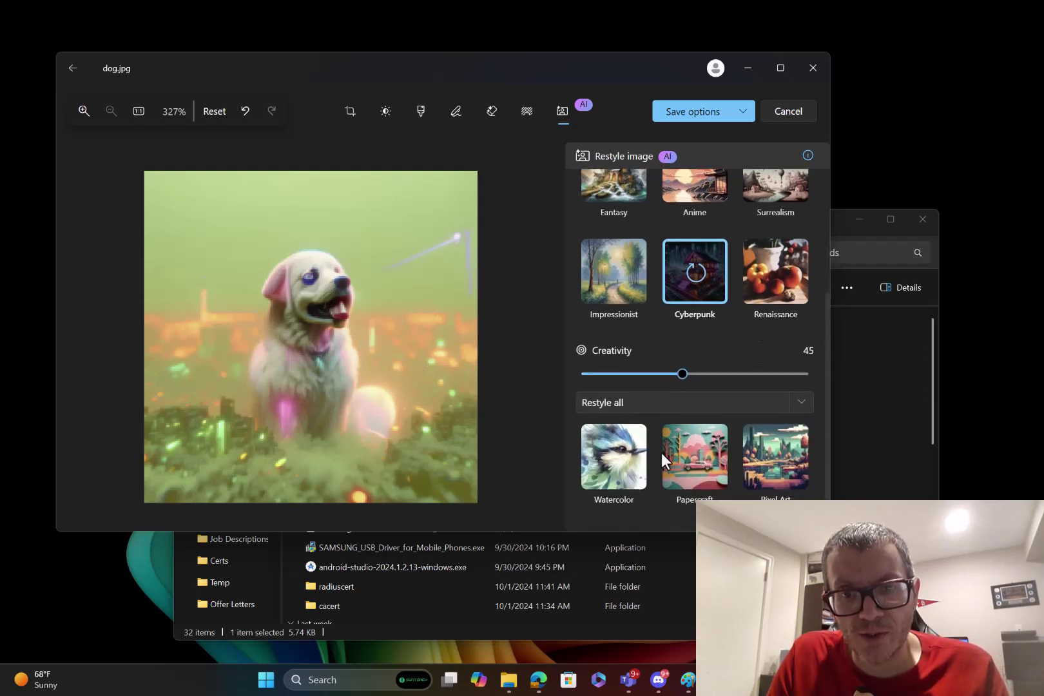
scroll(663, 457, up, 3)
scroll(661, 453, up, 2)
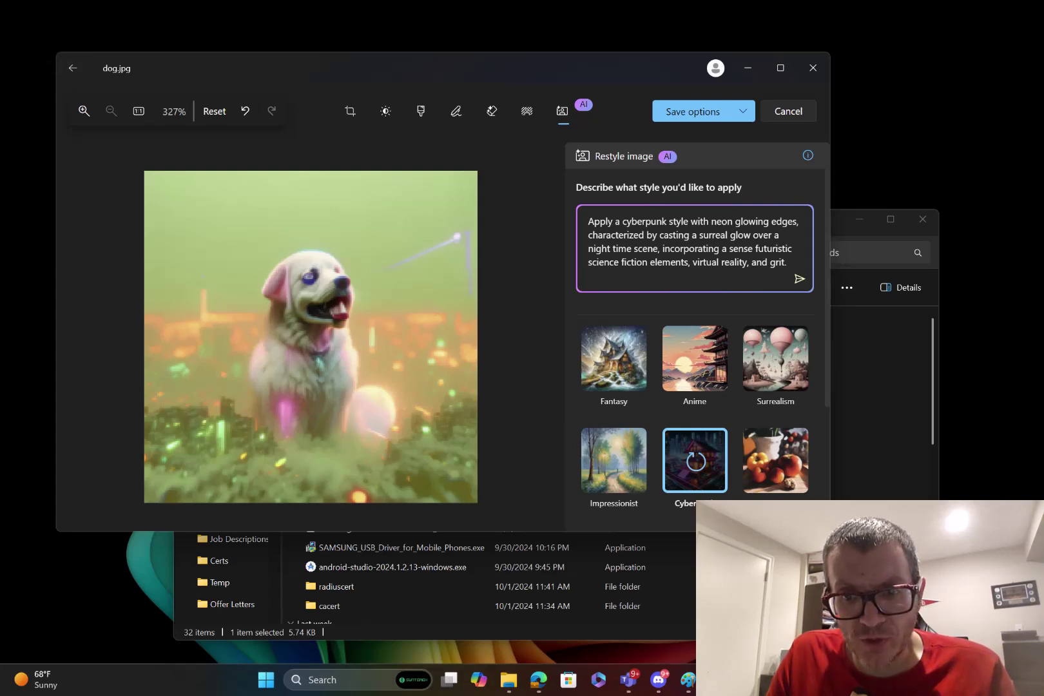
click(71, 68)
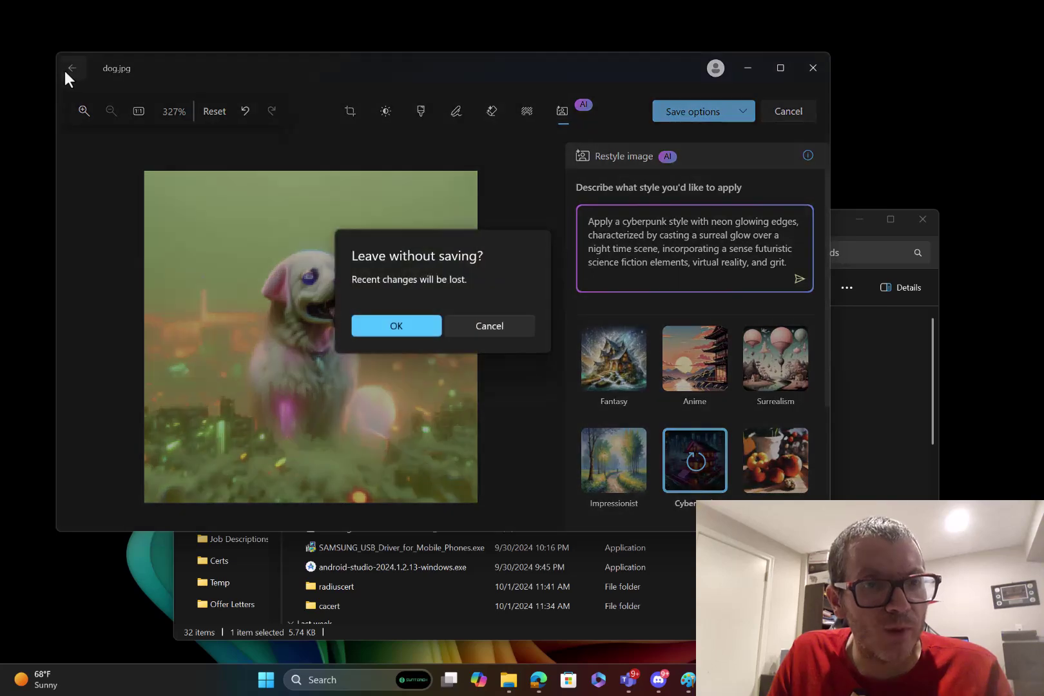
click(419, 327)
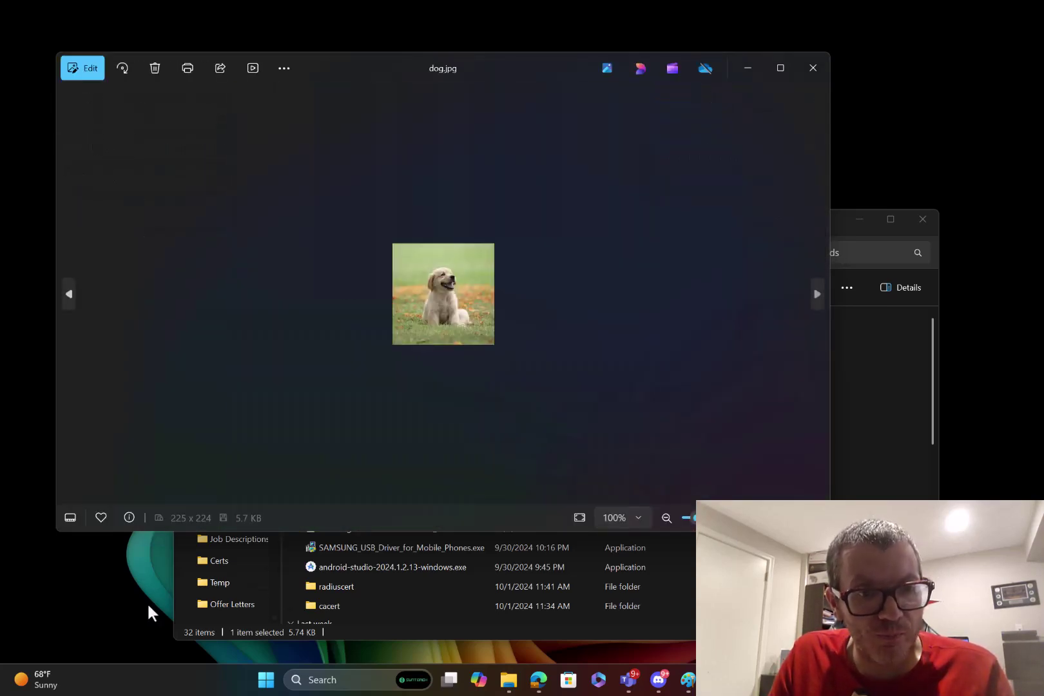
Step: Launch the main Photos window, place it over the dog photo's viewer and open Image Creator
key(super)
text(pho)
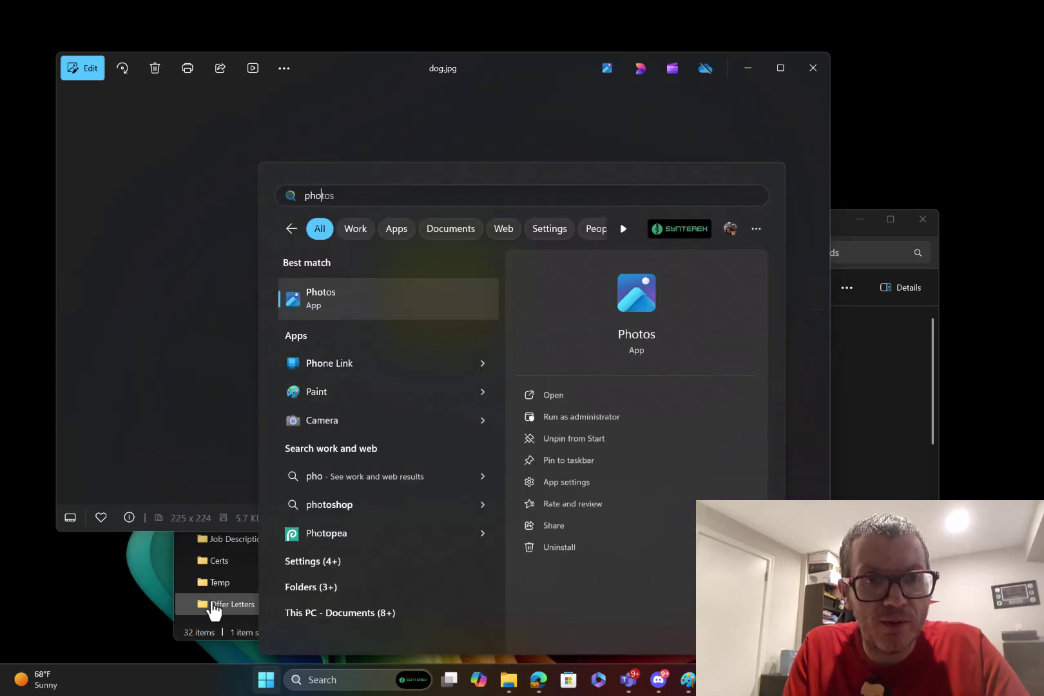
key(Return)
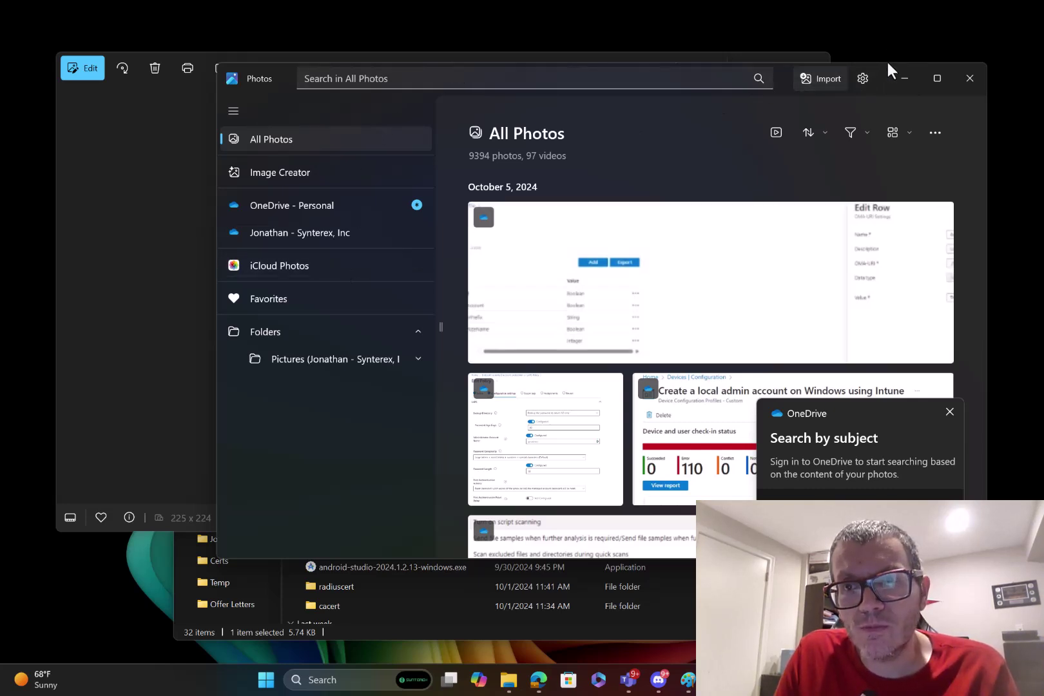
drag(883, 63, 784, 137)
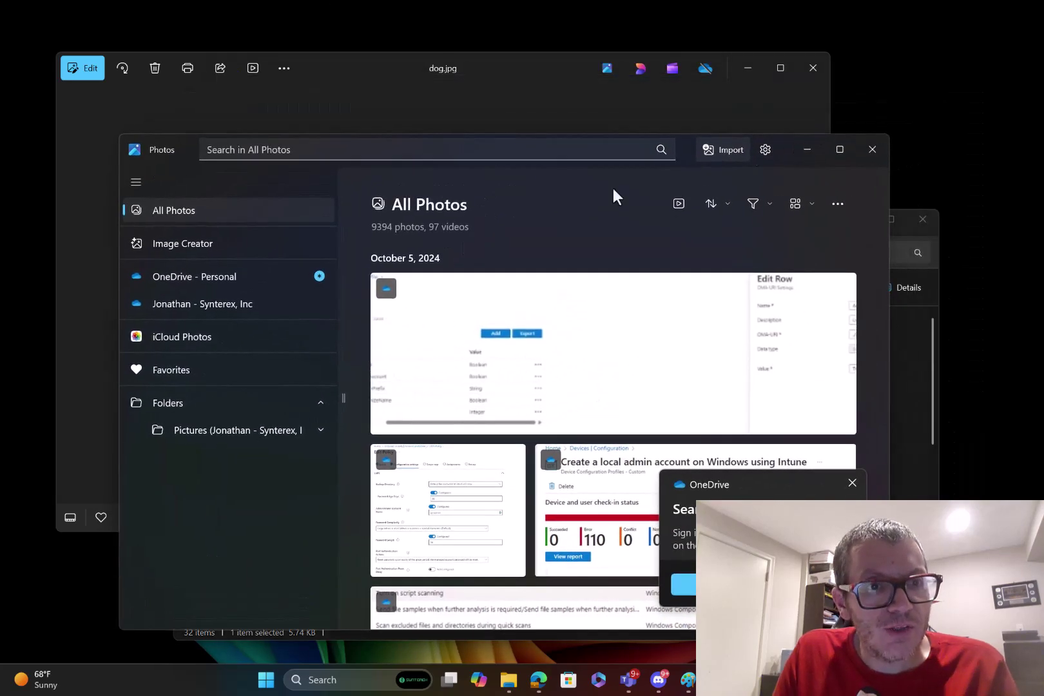
click(192, 243)
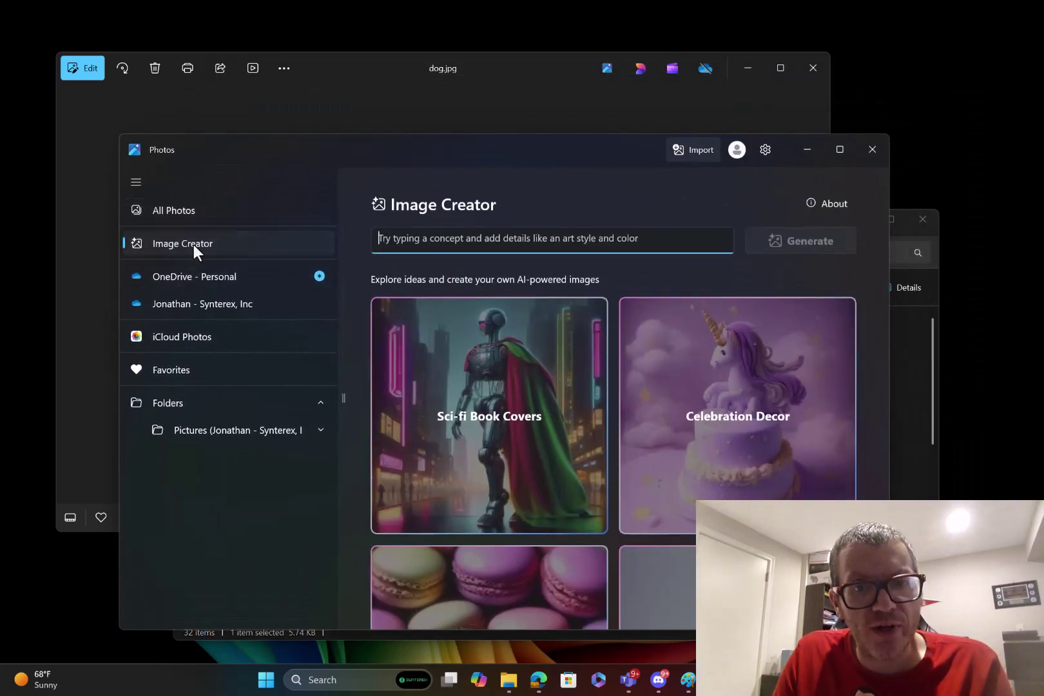
Step: Browse the sample ideas and generate images from the prompt "Computer technician trying to figure out how AI works"
scroll(557, 492, down, 2)
scroll(557, 493, down, 5)
scroll(557, 493, up, 8)
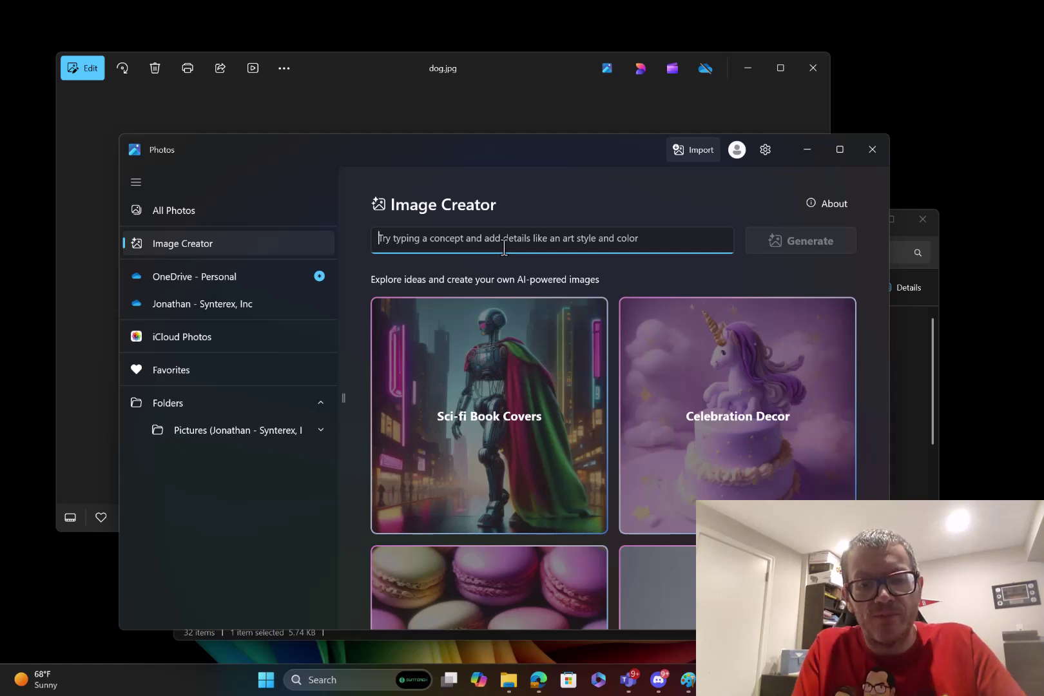
text(Computer technician trying to figur)
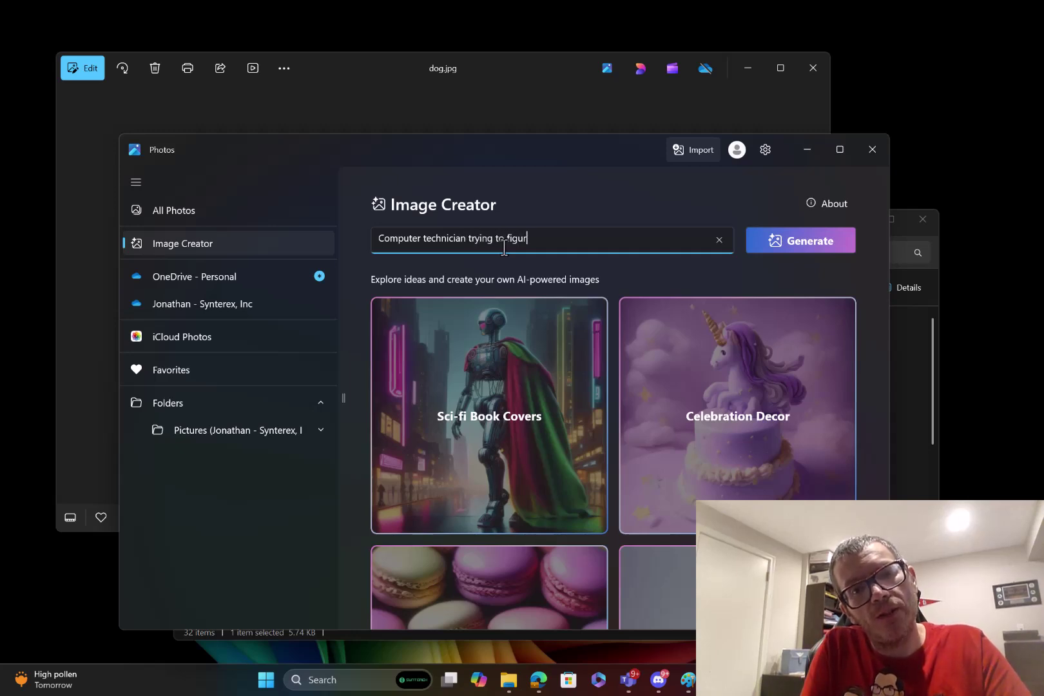
text(e out how AI works)
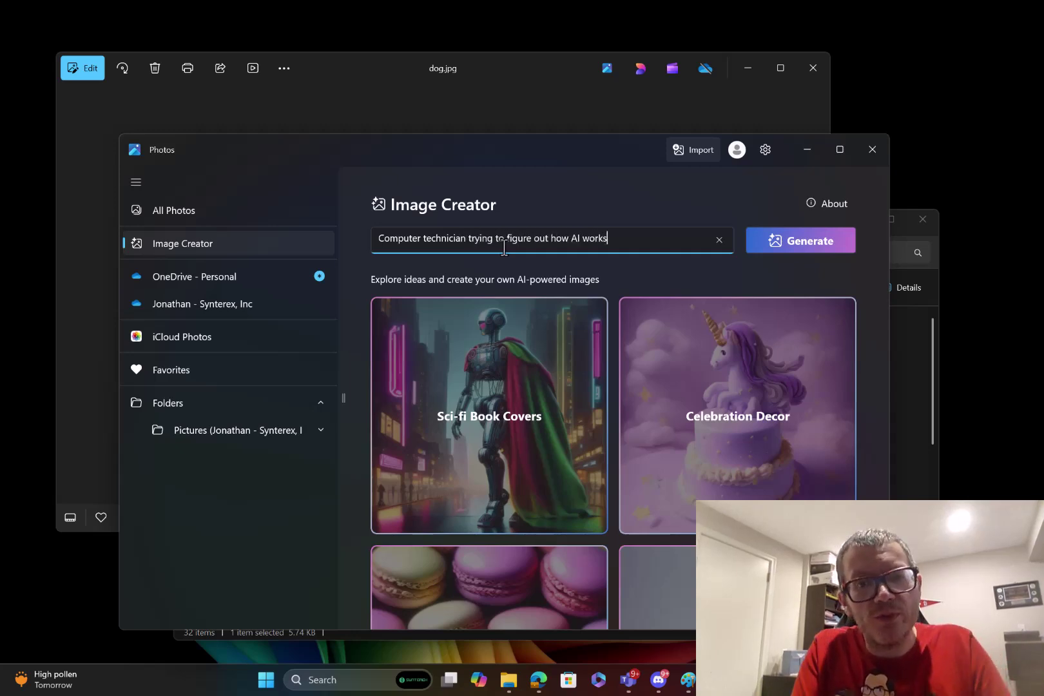
key(Return)
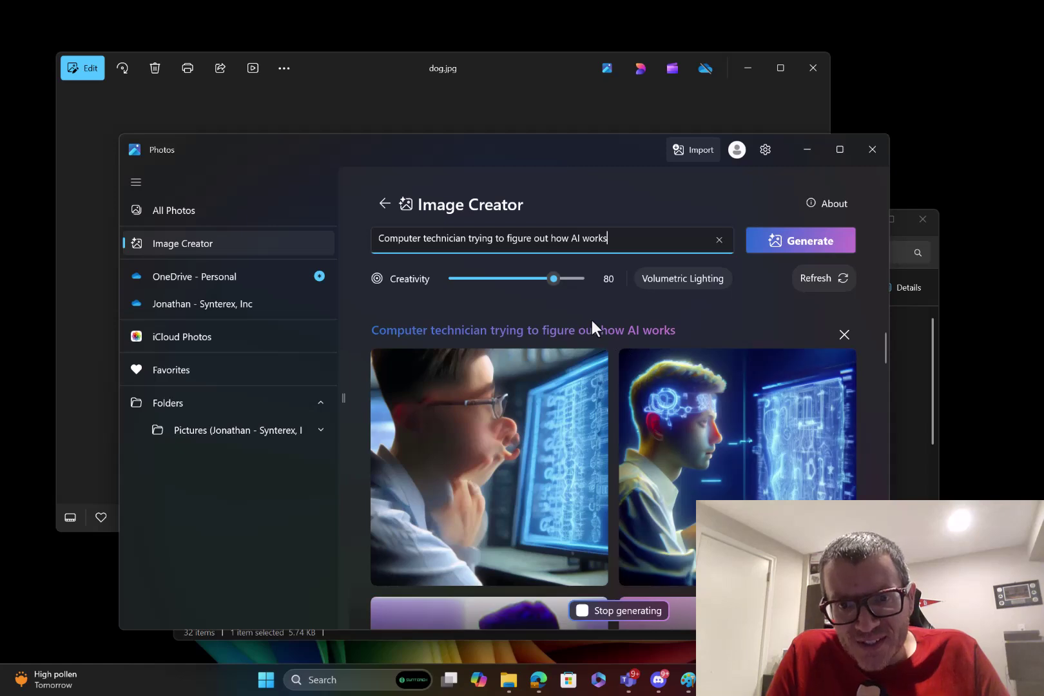
Step: Set the Creativity of the generated images to 57 and look through the technician results
drag(552, 276, 523, 278)
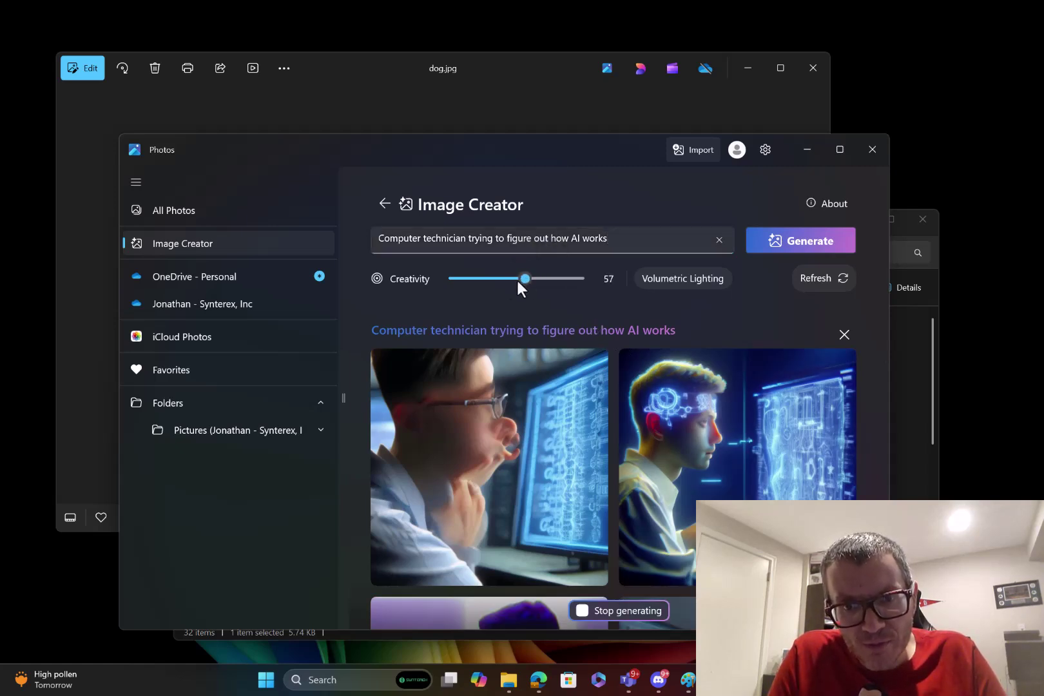
scroll(547, 410, down, 8)
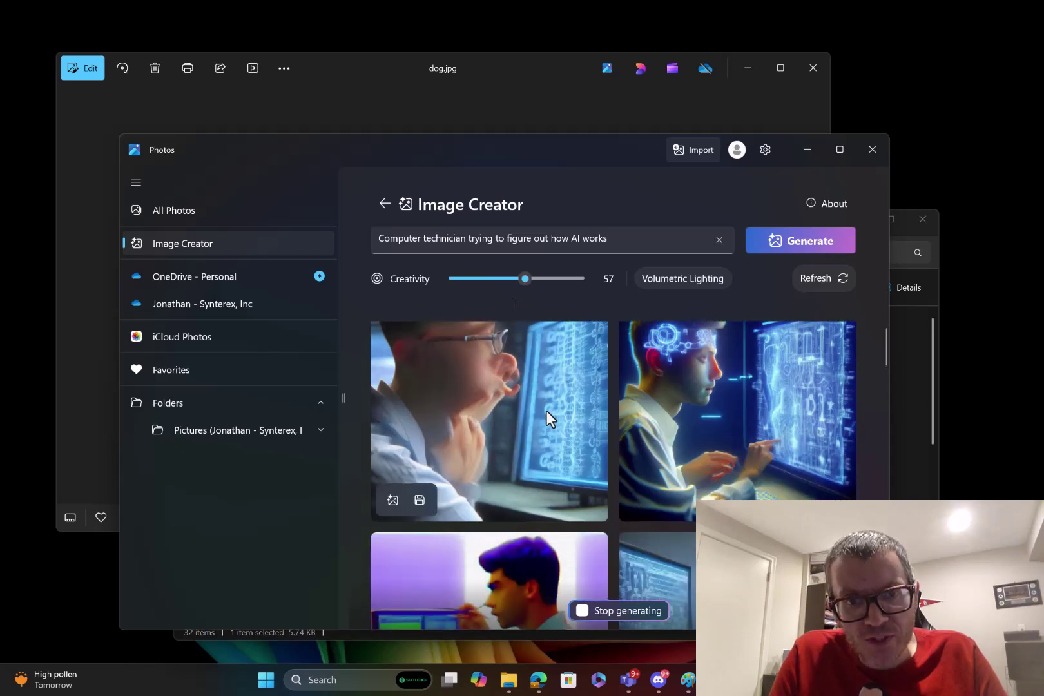
scroll(547, 410, down, 5)
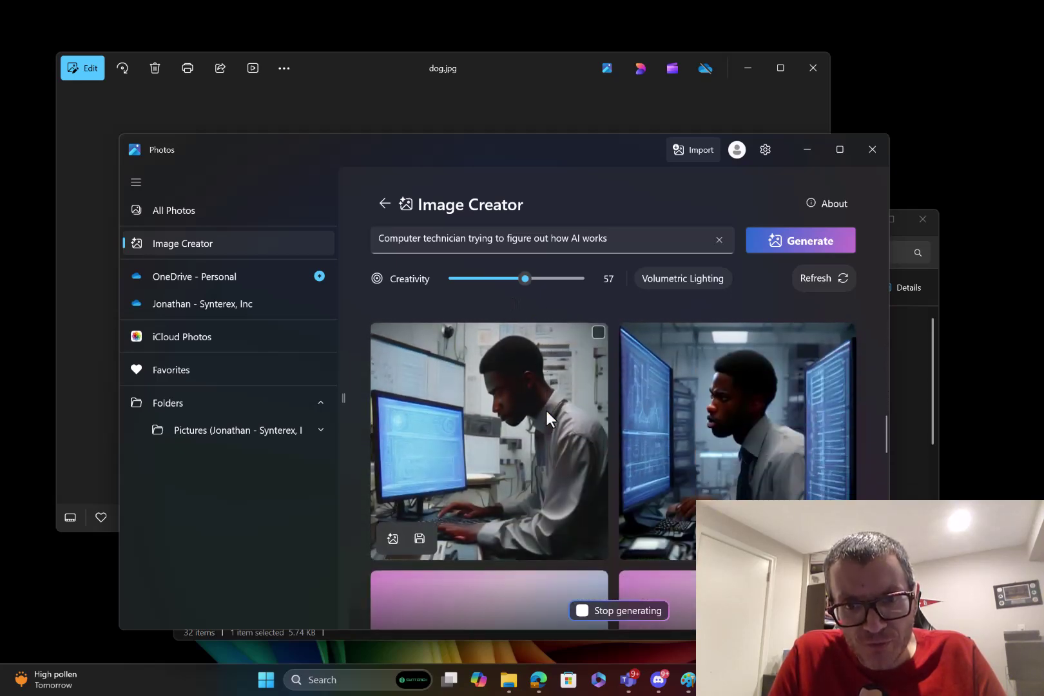
scroll(546, 410, down, 6)
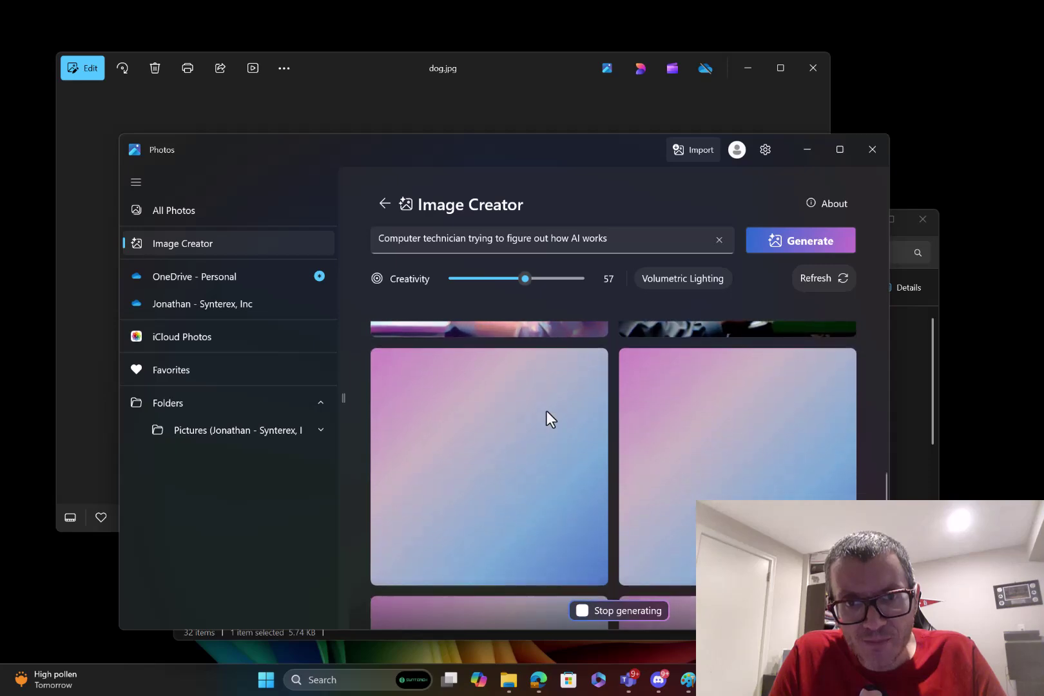
scroll(547, 413, up, 10)
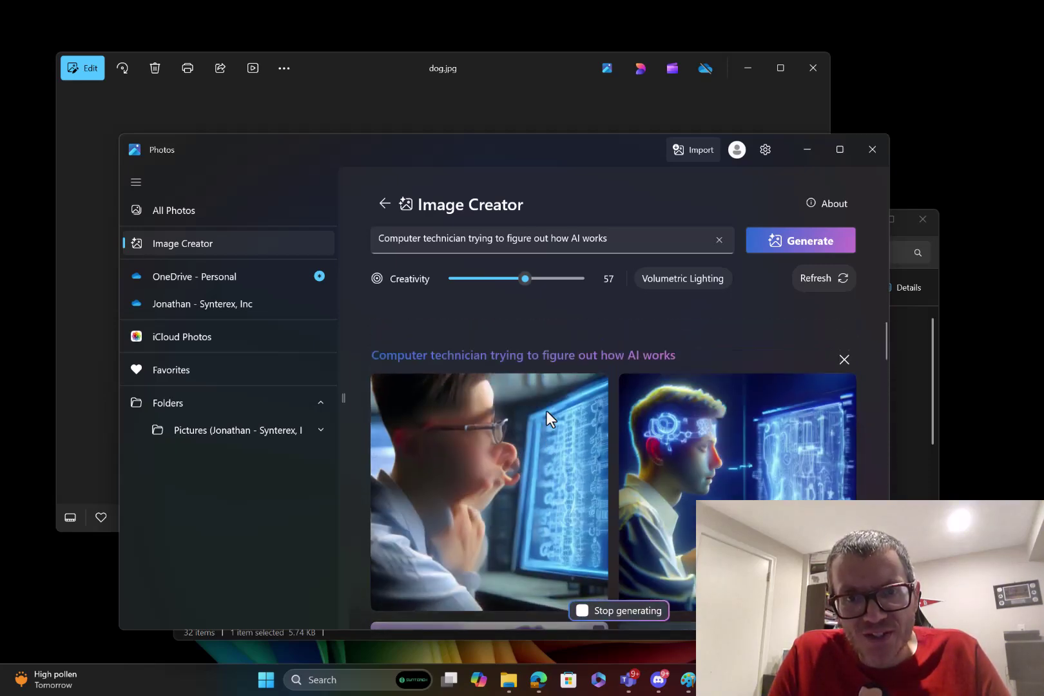
Step: Change the Creativity to 78, then to 22, and stop generating more technician images
click(551, 278)
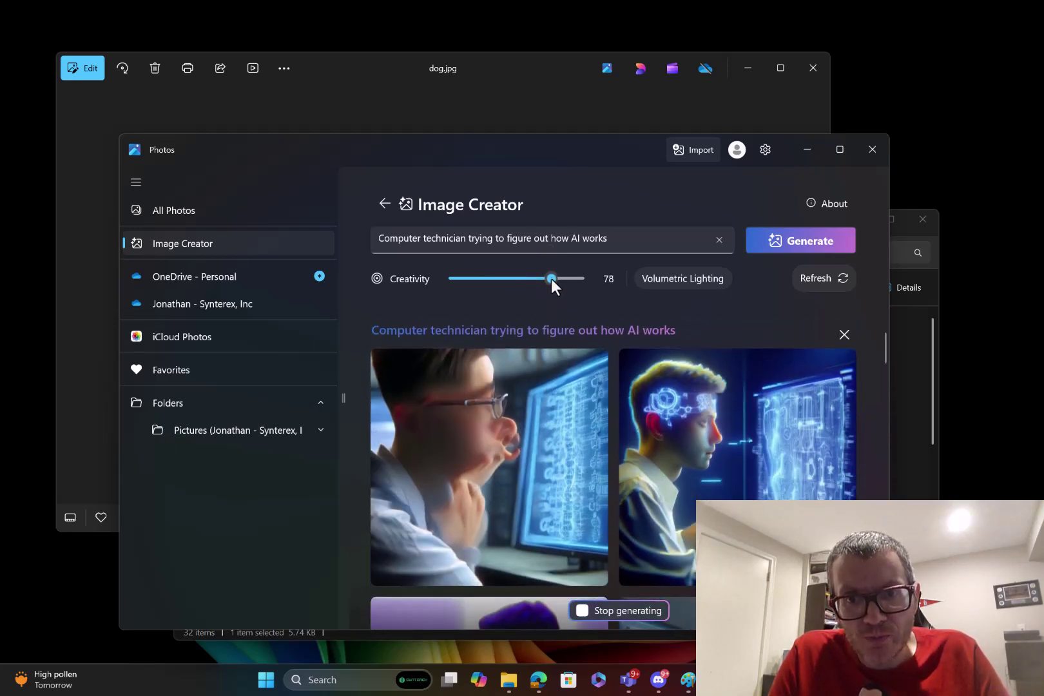
click(482, 278)
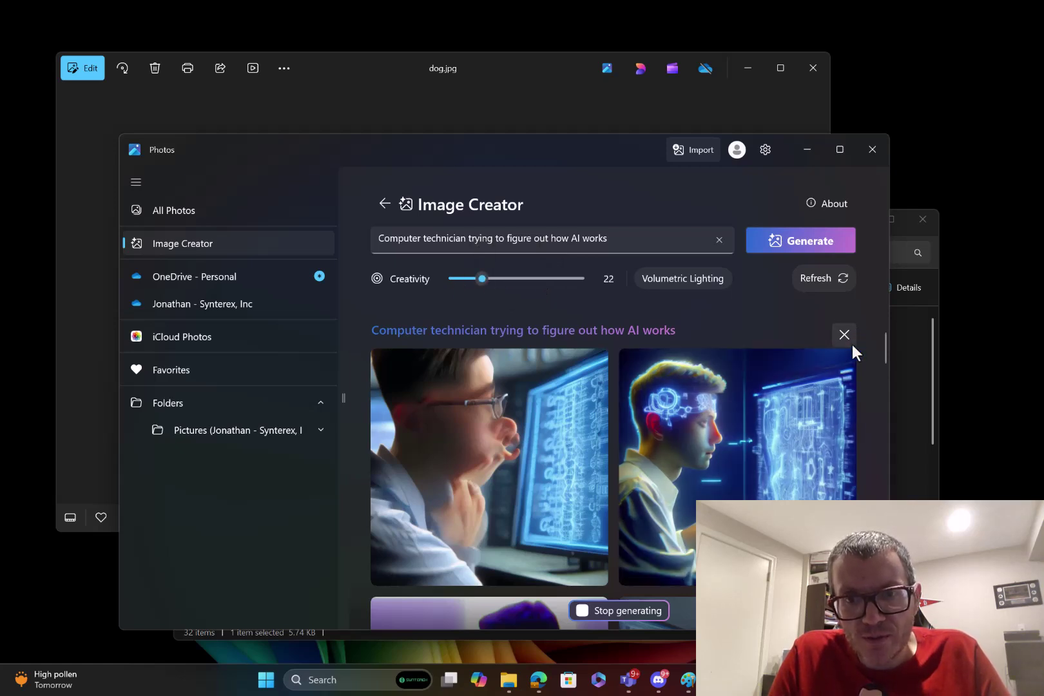
click(630, 611)
scroll(631, 611, down, 5)
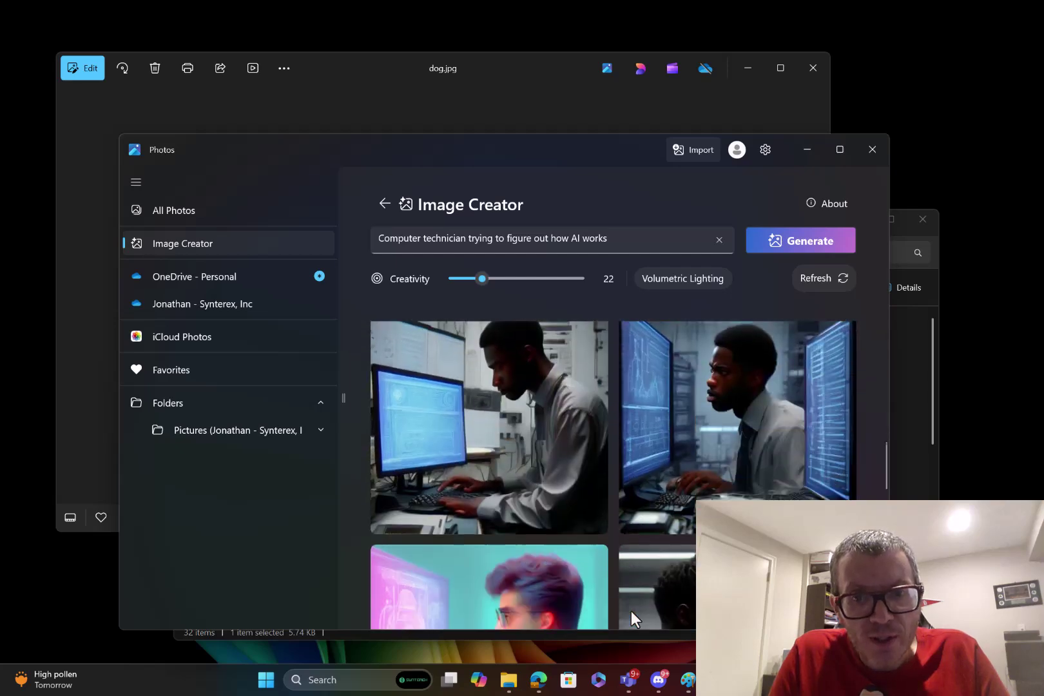